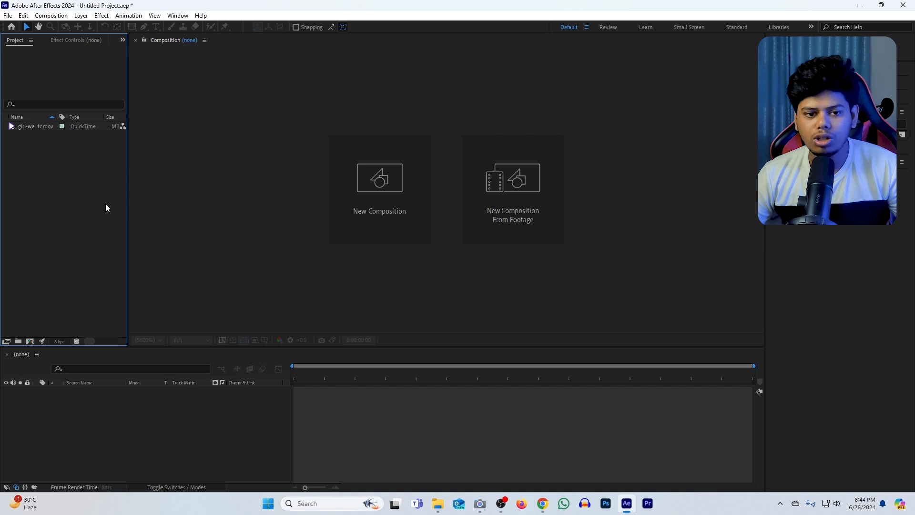
- Create an HD 1920x1080, 25 fps composition and add the walking girl clip to it as a layer
left_click(361, 202)
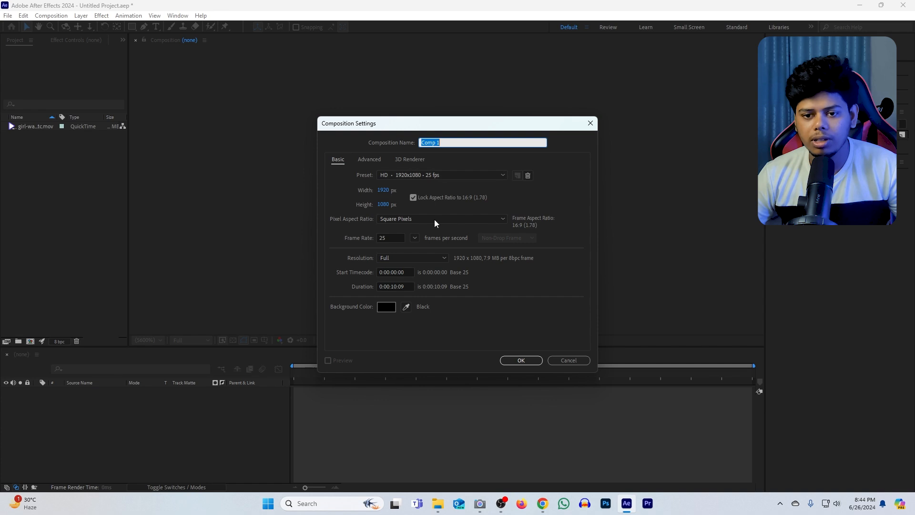
left_click(525, 362)
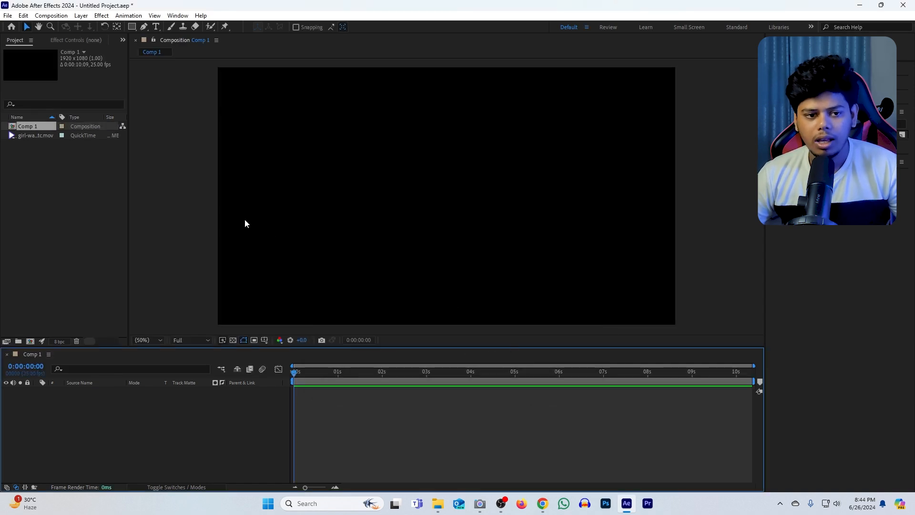
left_click_drag(30, 136, 76, 409)
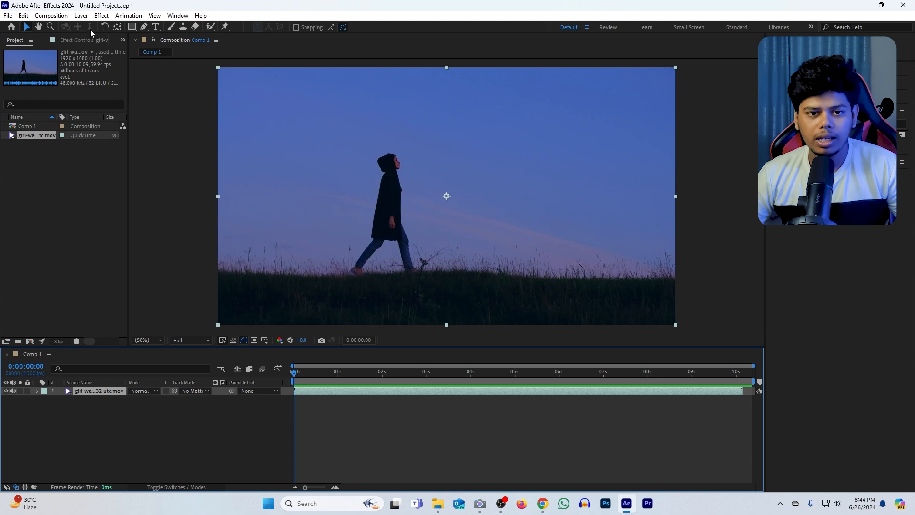
- Draw a closed mask loosely around the walking woman on the clip layer with the Pen tool, including her feet
left_click(143, 27)
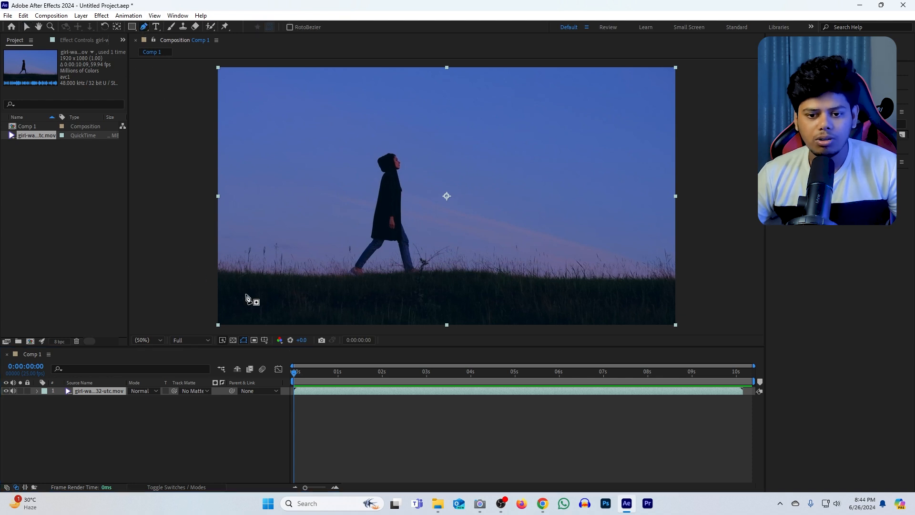
left_click(332, 269)
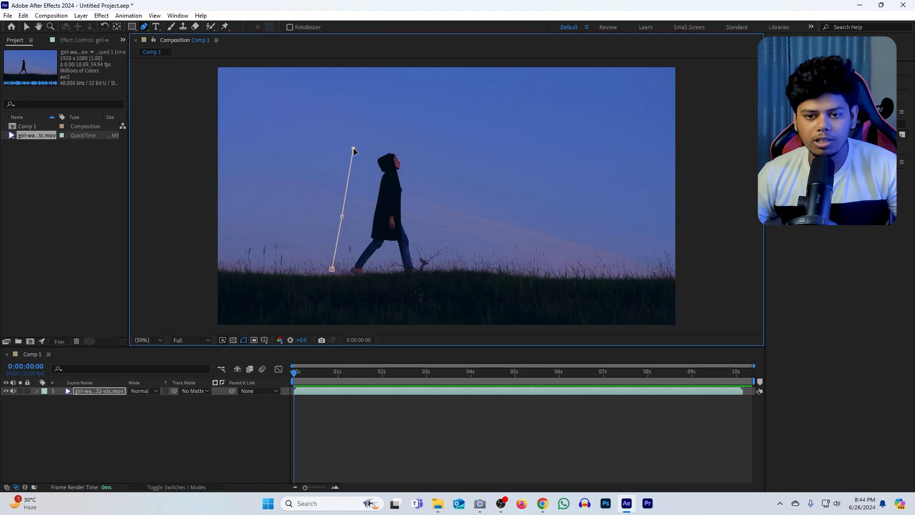
left_click(381, 124)
left_click(405, 128)
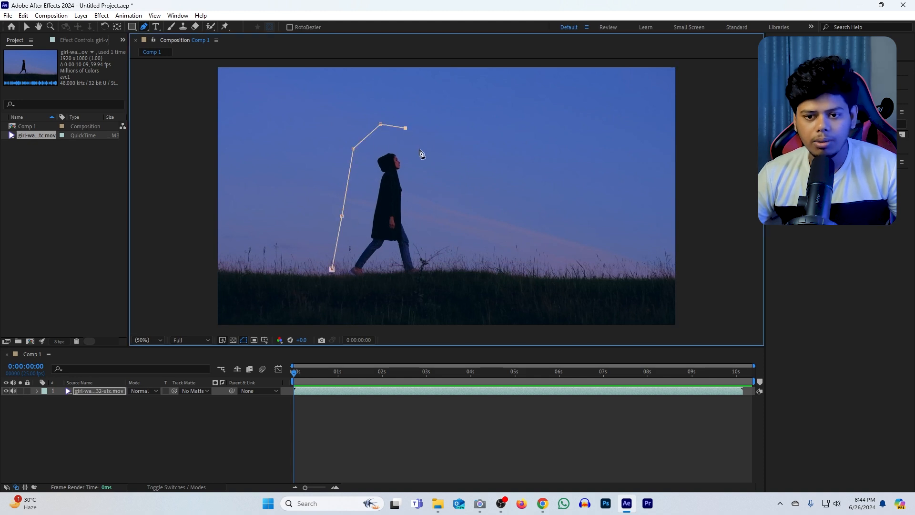
left_click(440, 263)
left_click(356, 290)
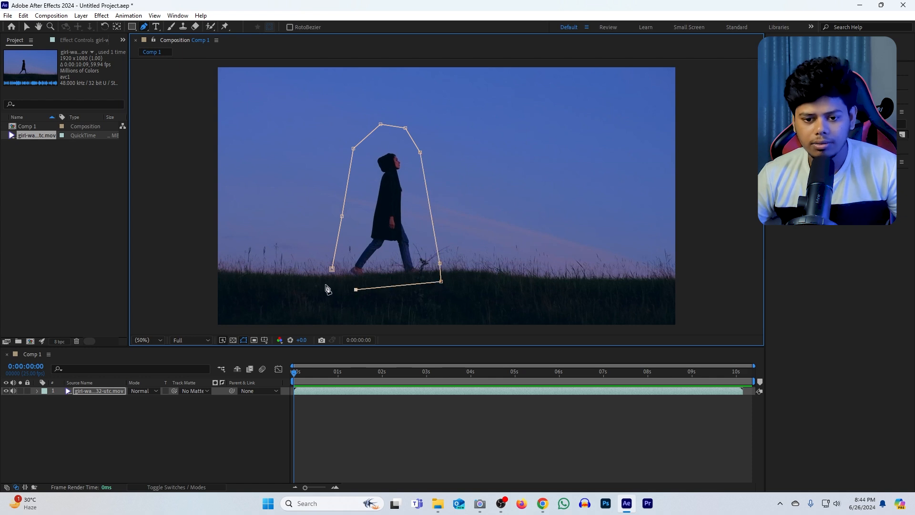
left_click(332, 269)
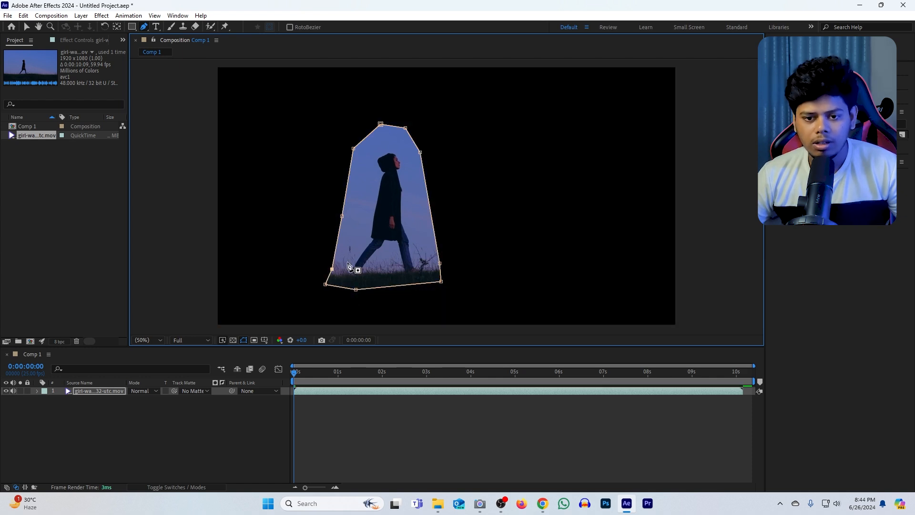
- Set the mode of the clip layer's Mask 1 to None
left_click(37, 391)
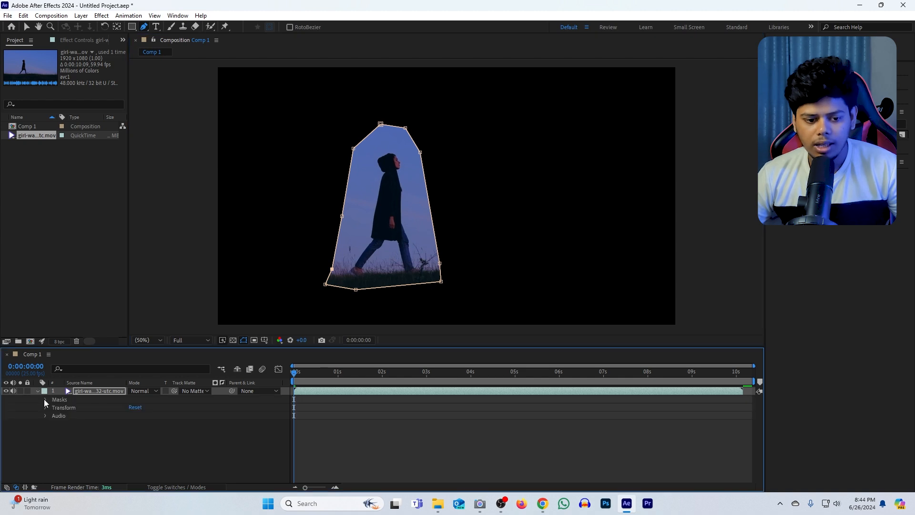
left_click(44, 399)
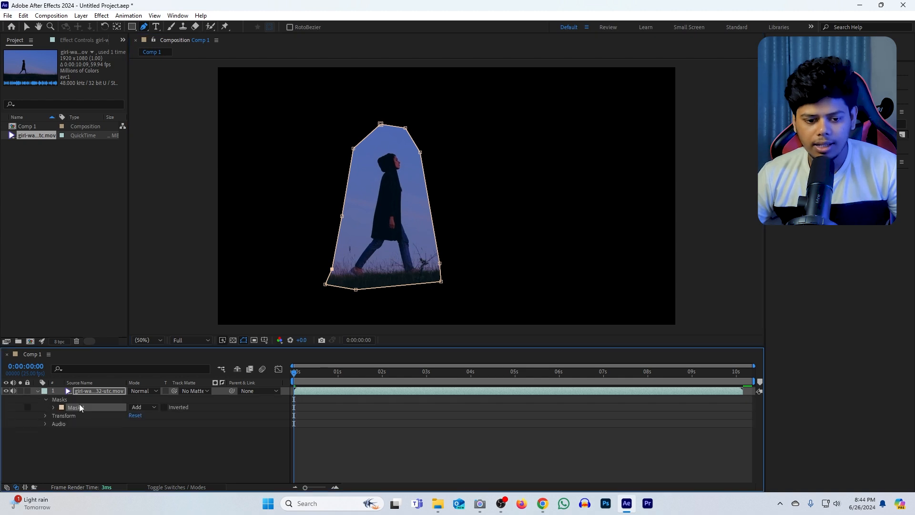
left_click(149, 408)
left_click(159, 418)
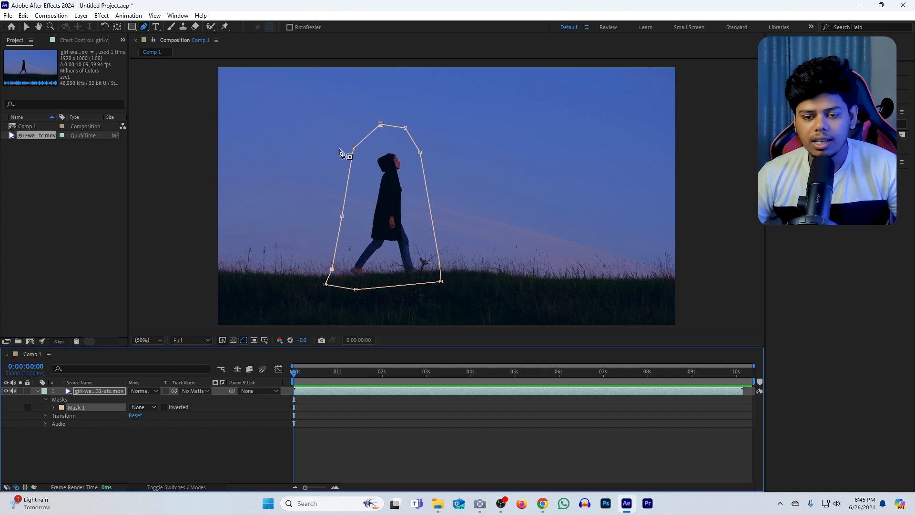
- Try to track Mask 1 forward through the clip, and undo the tracking
right_click(87, 411)
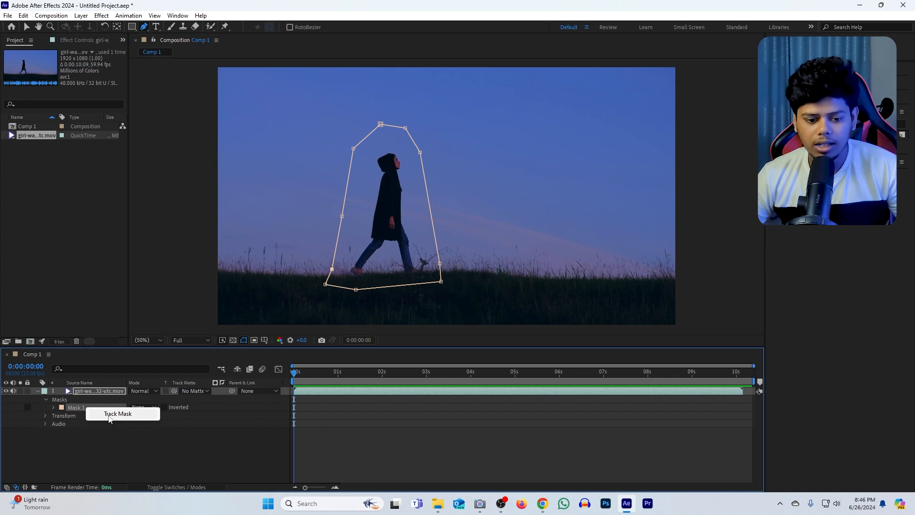
left_click(108, 416)
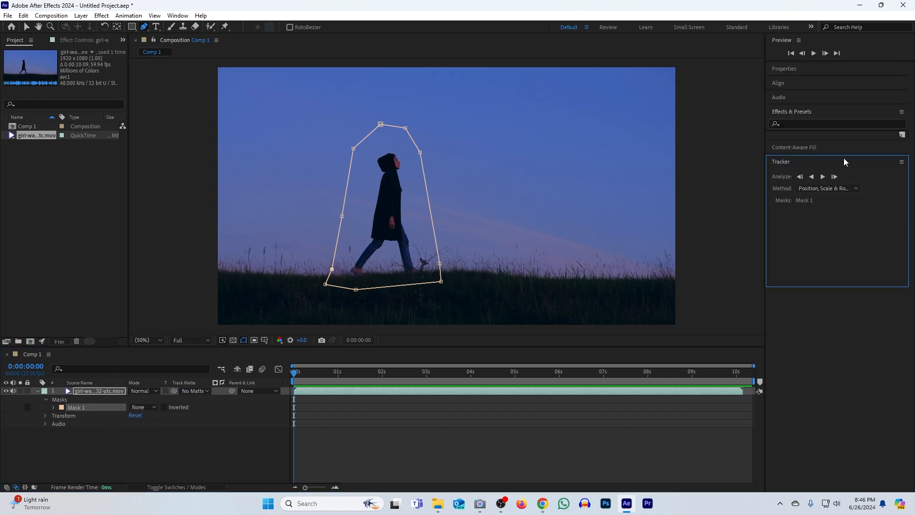
left_click(822, 178)
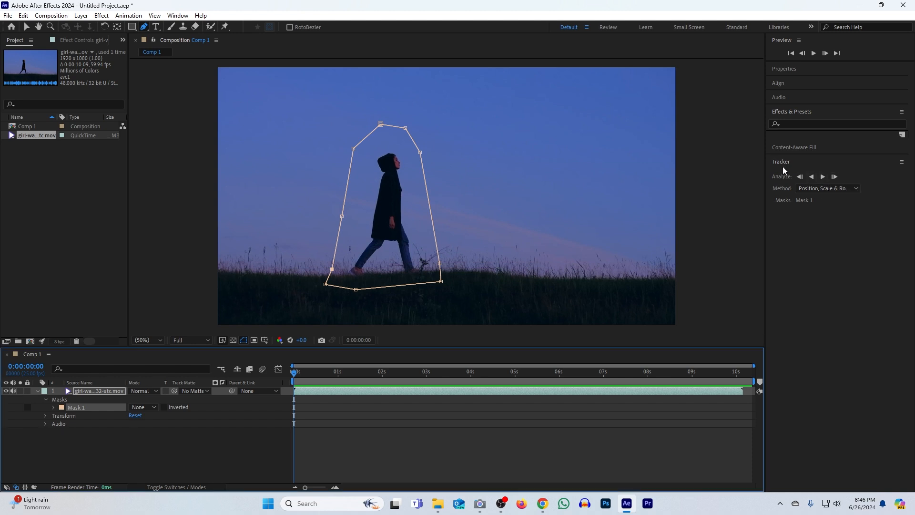
left_click(822, 178)
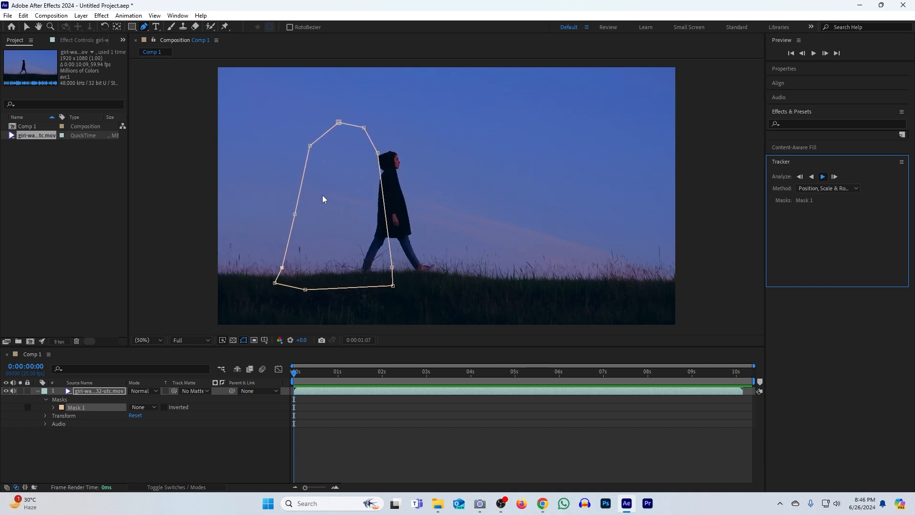
key("space")
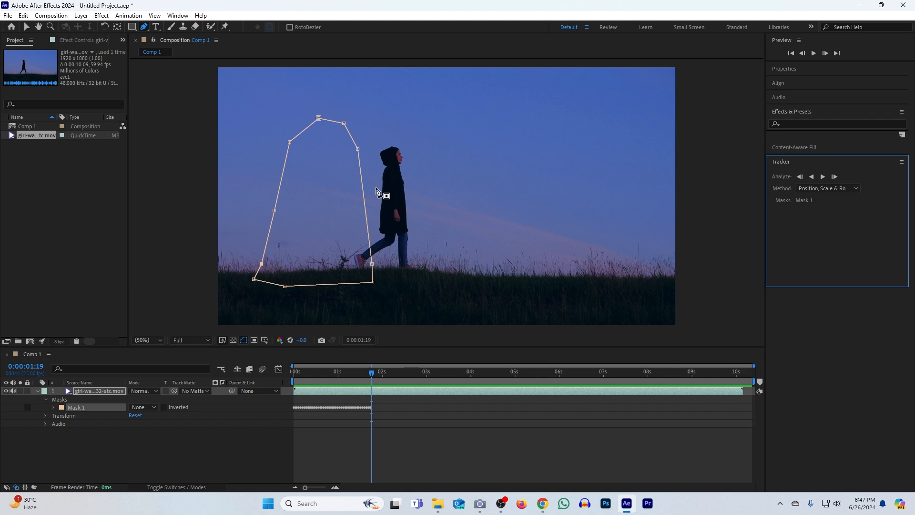
key("ctrl+z")
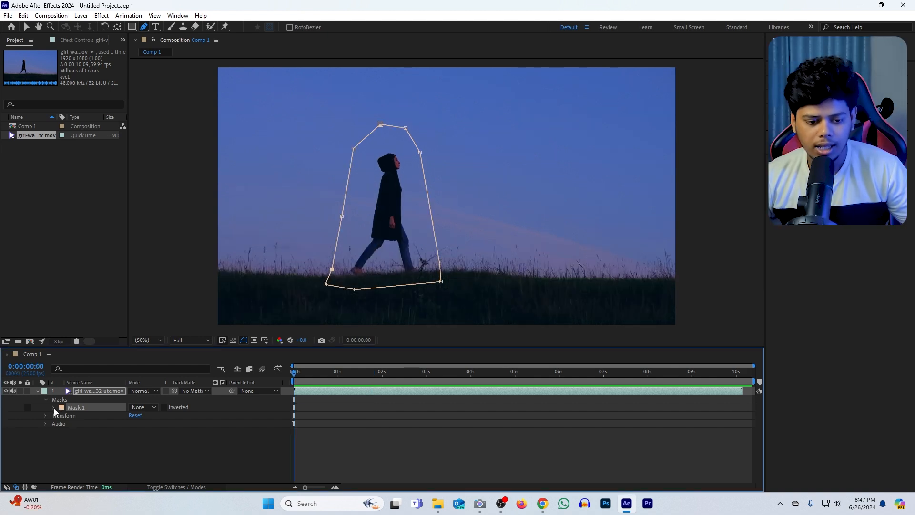
- Keyframe Mask 1's path at 0:00:00:00, and reposition the mask around the woman at 0:00:02:17
left_click(54, 407)
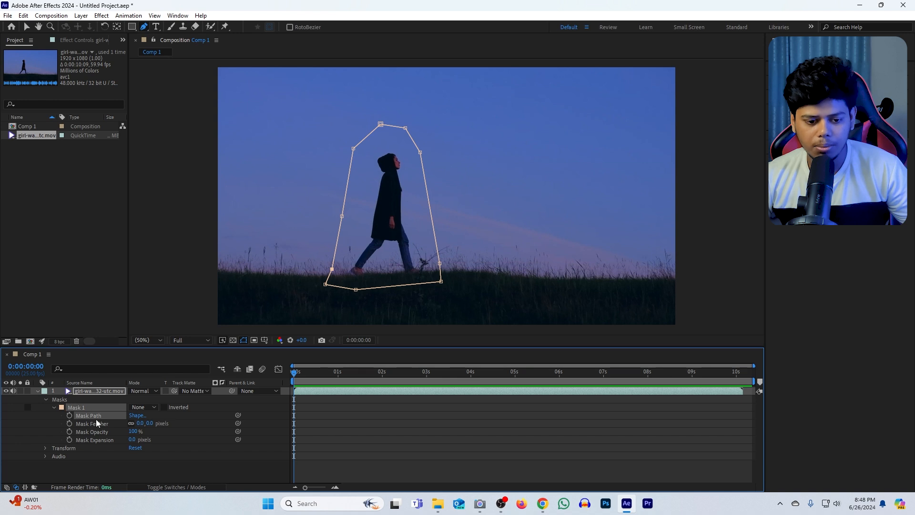
left_click(69, 415)
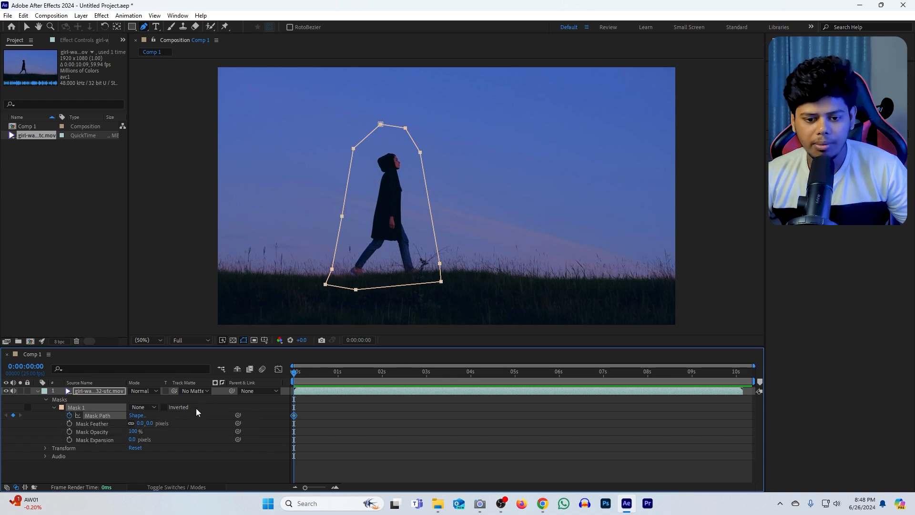
left_click_drag(296, 375, 415, 404)
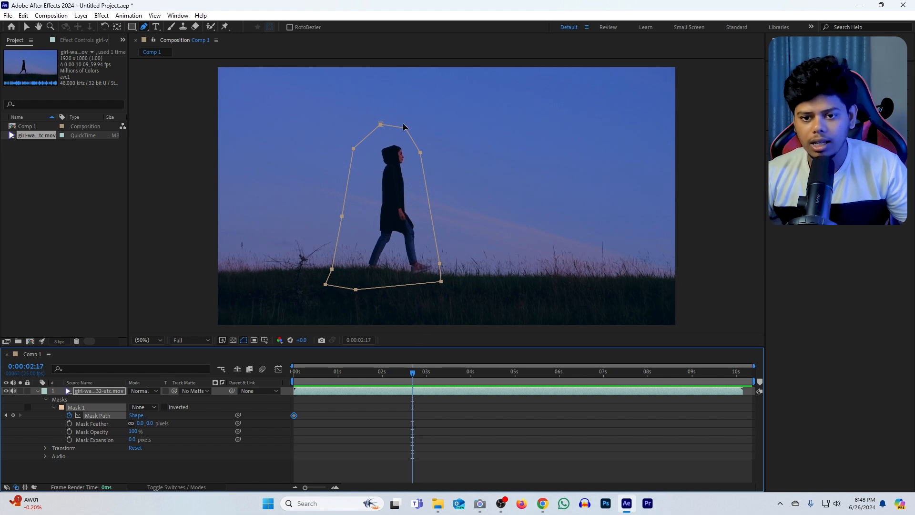
left_click_drag(406, 132, 417, 134)
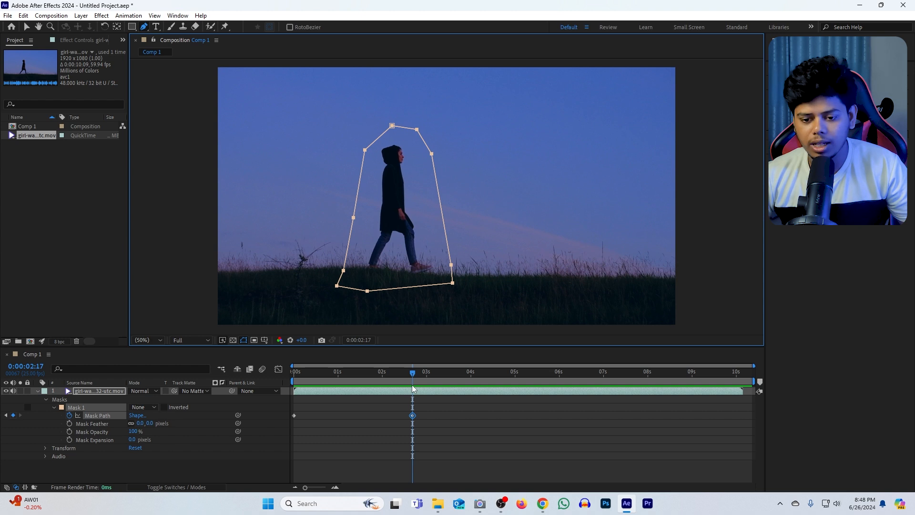
- Reposition the mask around the woman at about 5.8 s, about 9.1 s and 0:00:10:03 to add path keyframes
left_click_drag(412, 370, 550, 377)
left_click_drag(419, 133, 425, 133)
left_click_drag(551, 374, 695, 379)
left_click_drag(399, 126, 399, 139)
left_click_drag(697, 372, 741, 385)
left_click_drag(438, 167, 447, 169)
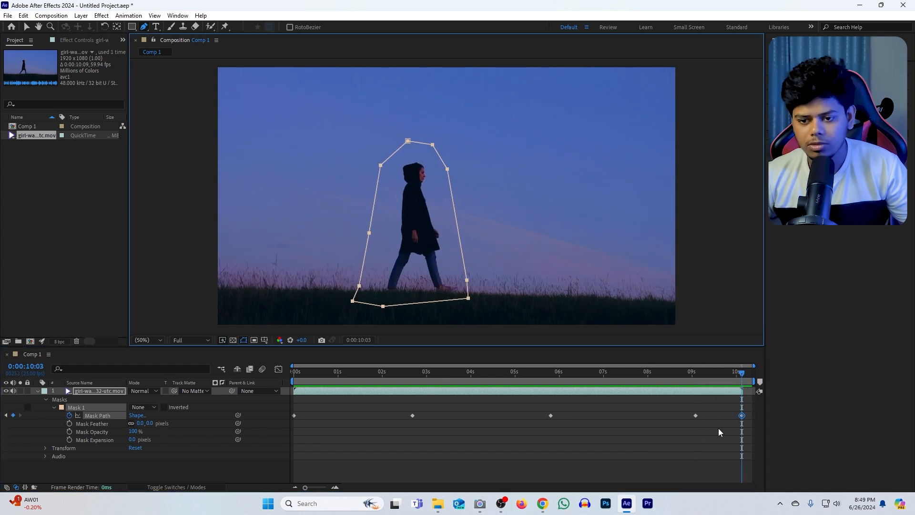
- Return to the start of the composition and set Mask 1's mode to Subtract
left_click(740, 372)
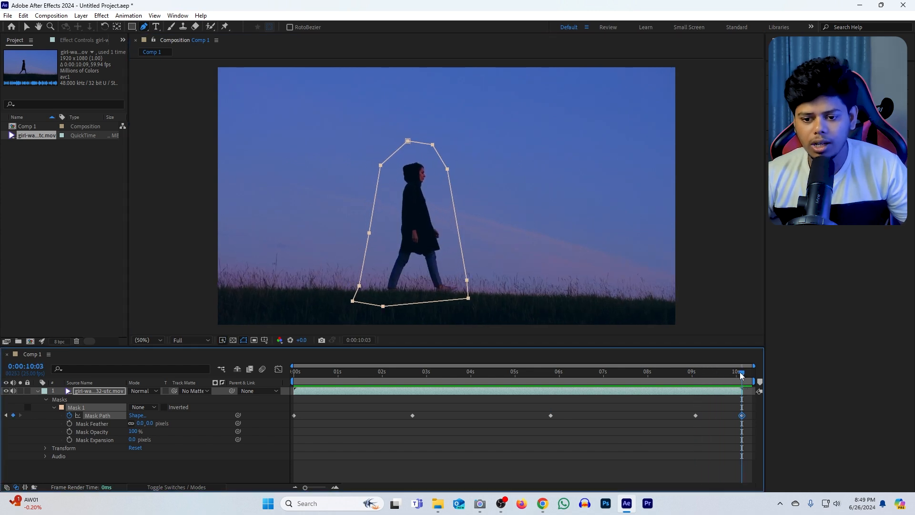
left_click_drag(740, 372, 278, 413)
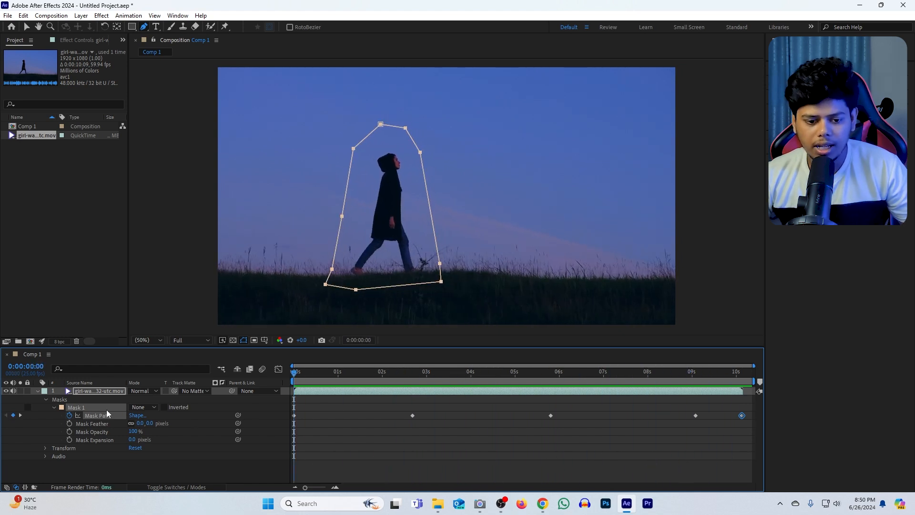
left_click(142, 409)
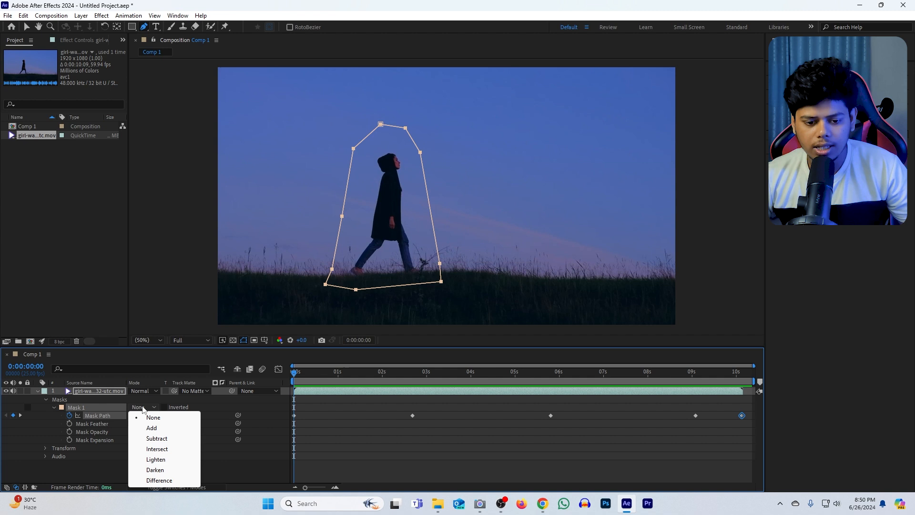
left_click(164, 441)
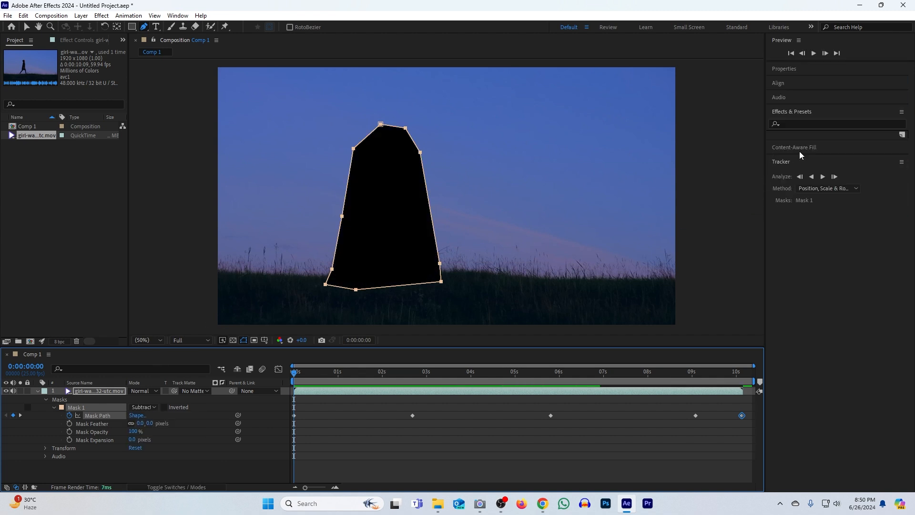
- Start generating a Content-Aware Fill layer with the Object fill method and the Work Area range
left_click(808, 147)
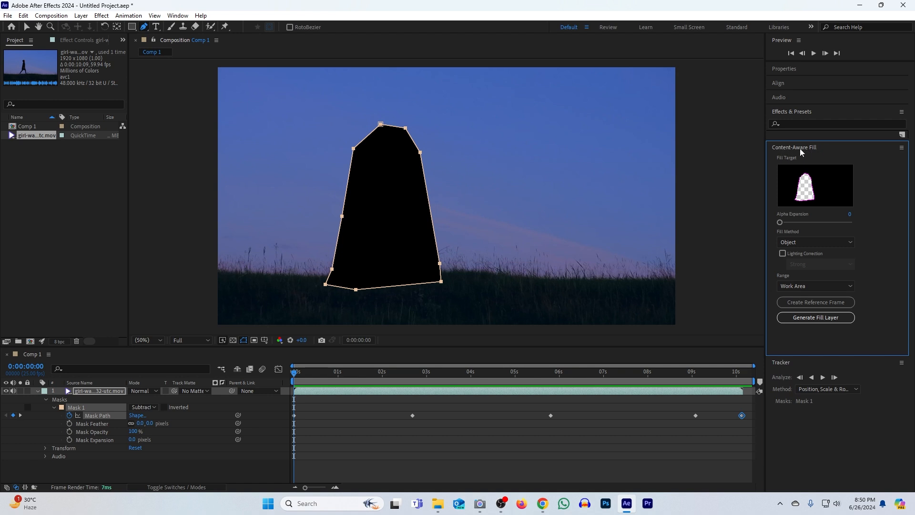
left_click(178, 16)
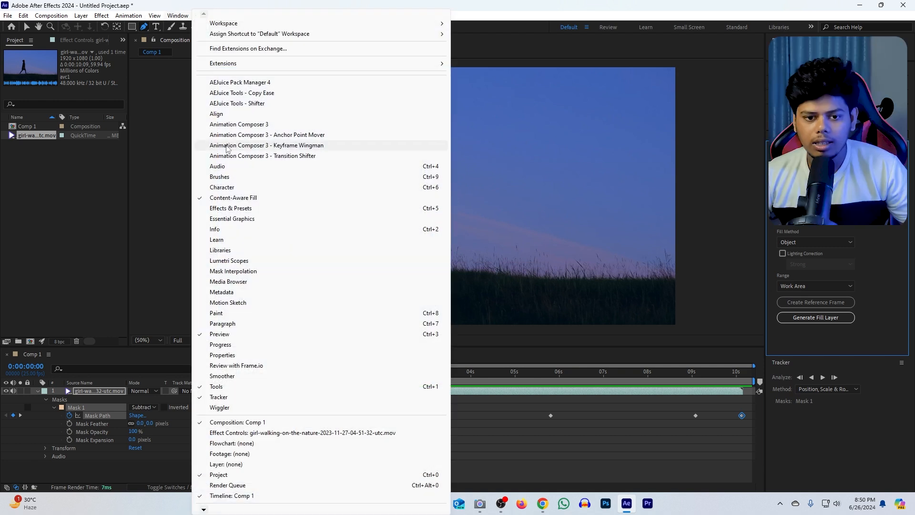
left_click(333, 202)
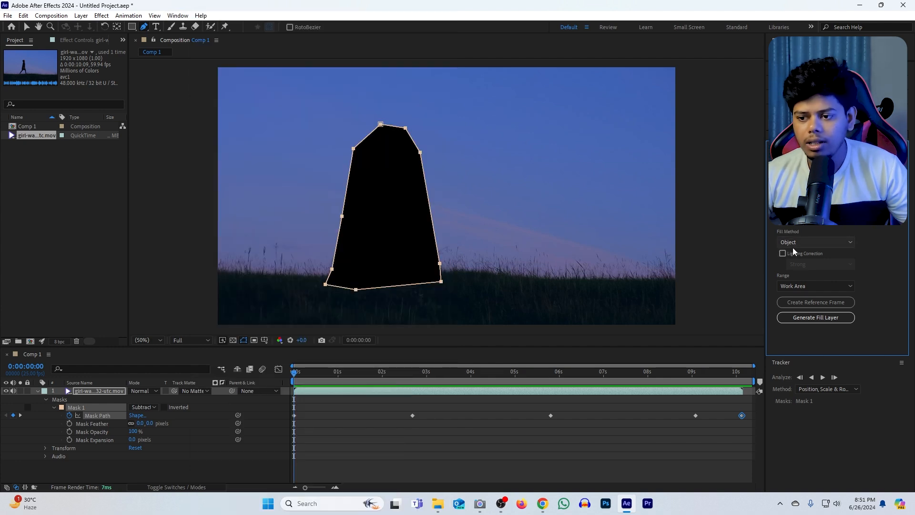
left_click(810, 244)
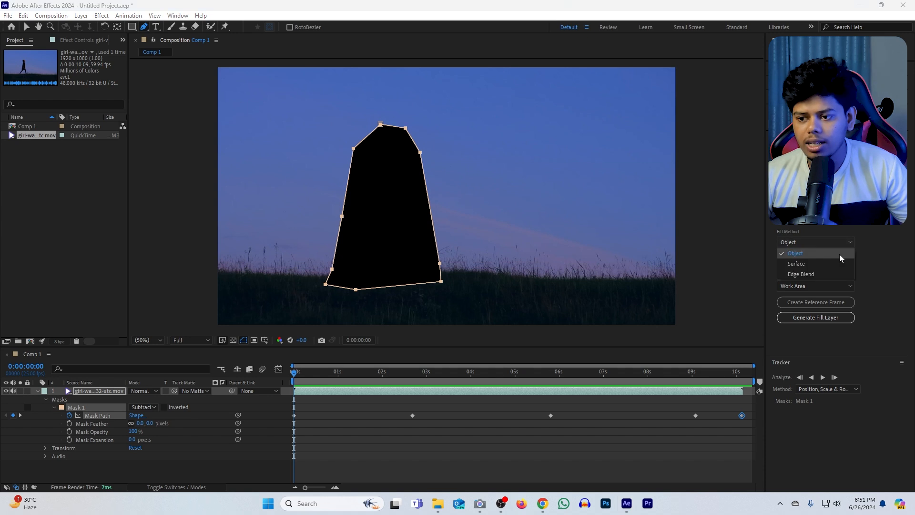
left_click(801, 256)
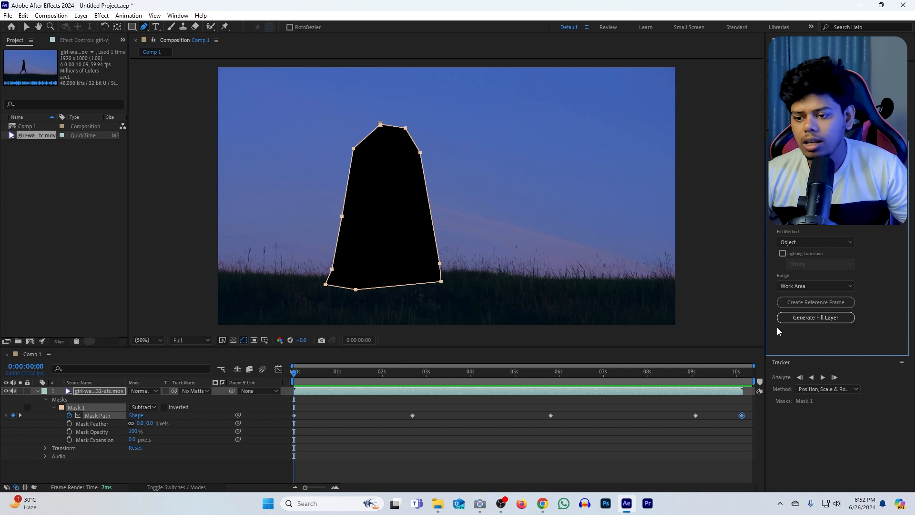
left_click(816, 318)
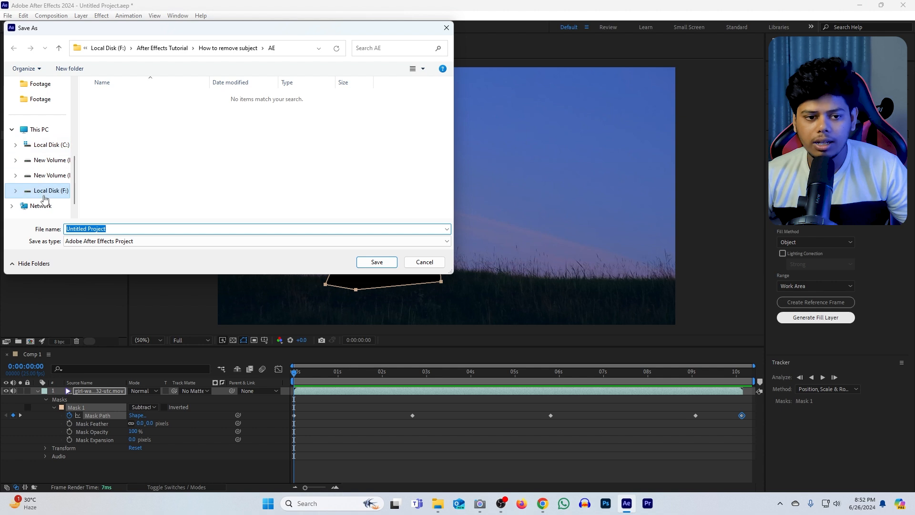
- Save the project as Untitled Project in a new folder AE inside After Effects Tutorial on drive F
left_click(47, 191)
double_click(126, 98)
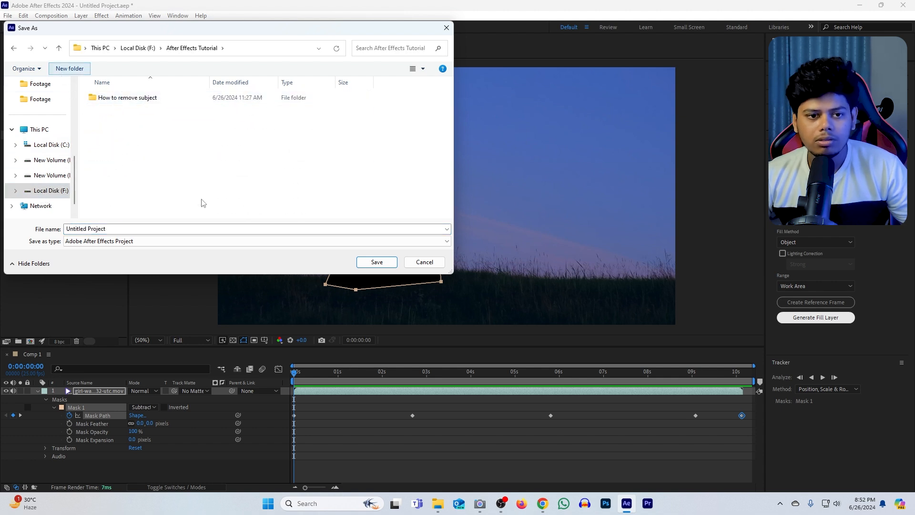
type("AE")
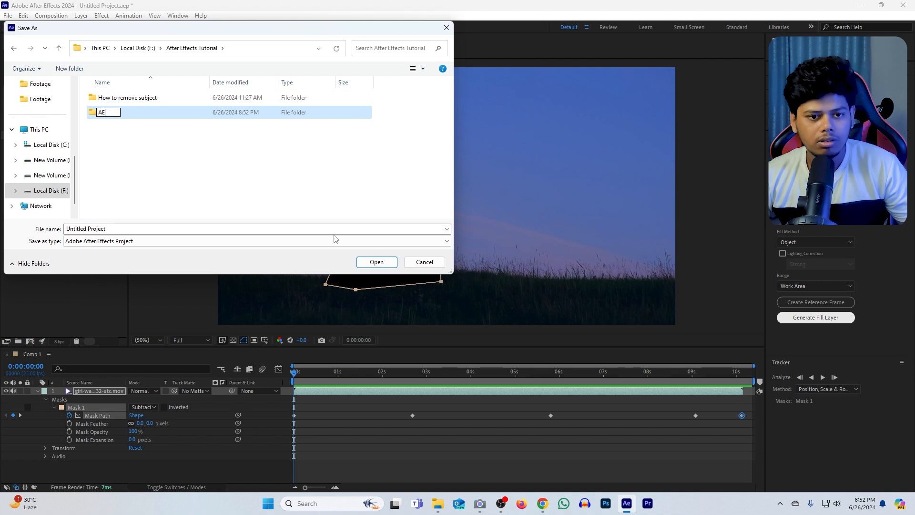
key("Return")
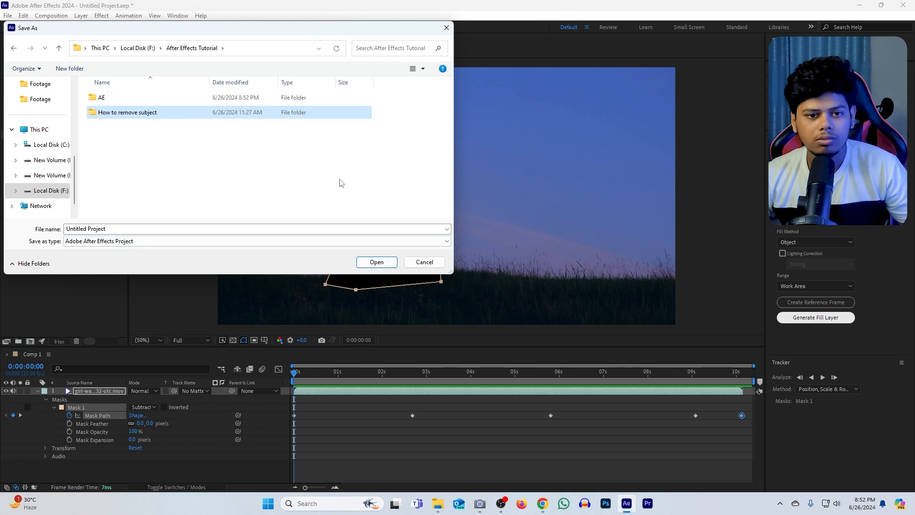
double_click(149, 100)
left_click(376, 263)
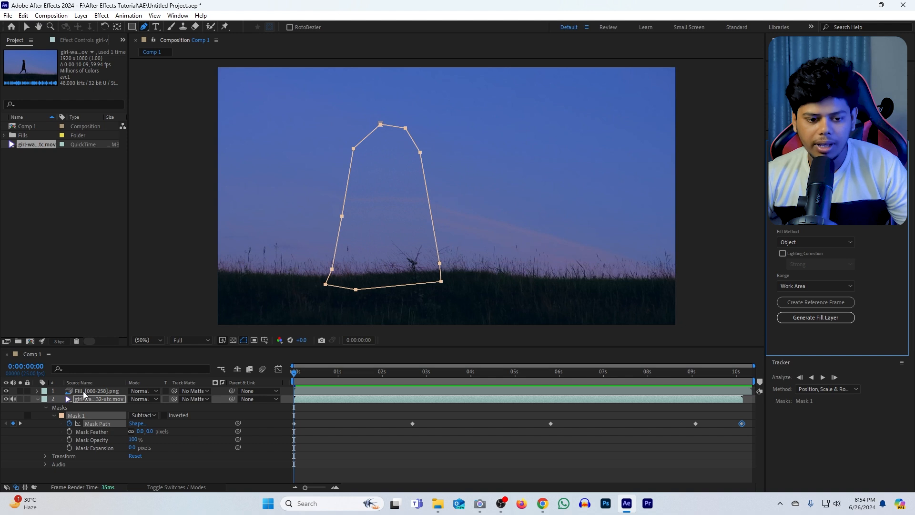
- Play back the composition from the start to check the filled area
left_click(108, 401)
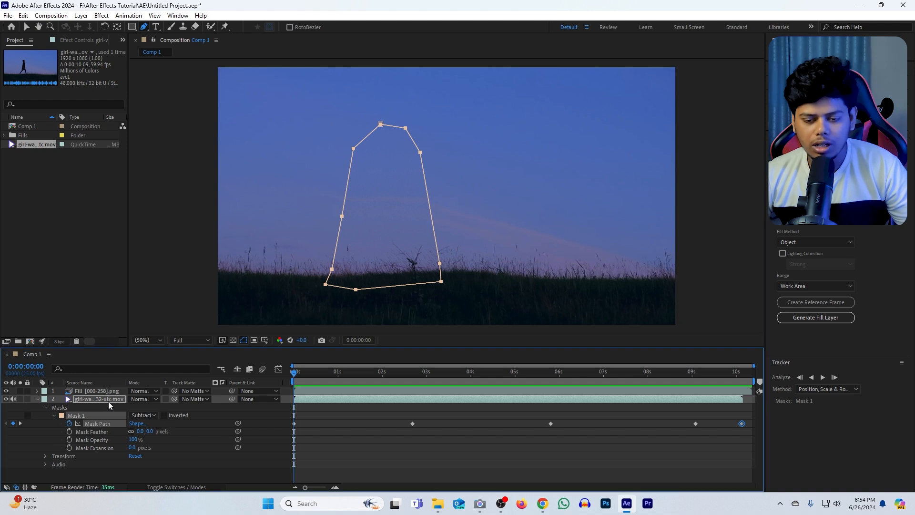
key("space")
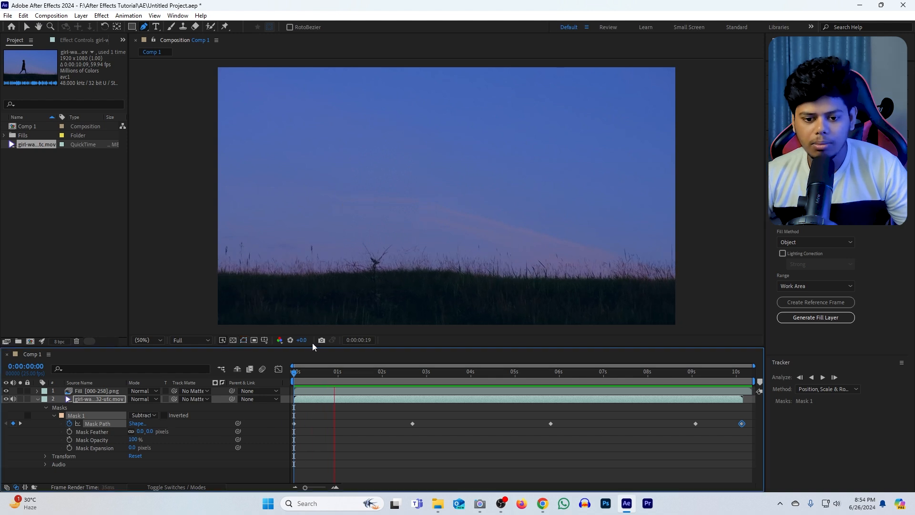